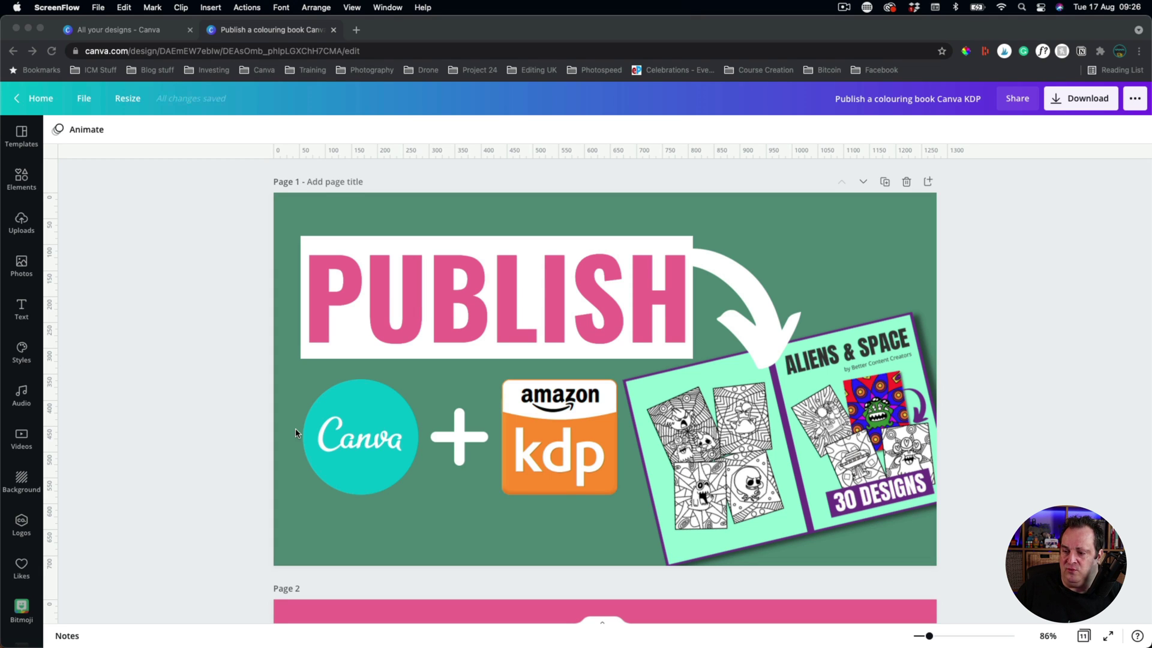
- Lock the teal Canva circle logo on the cover page so it can't be moved
{"action": "left_click", "coordinate": [372, 420]}
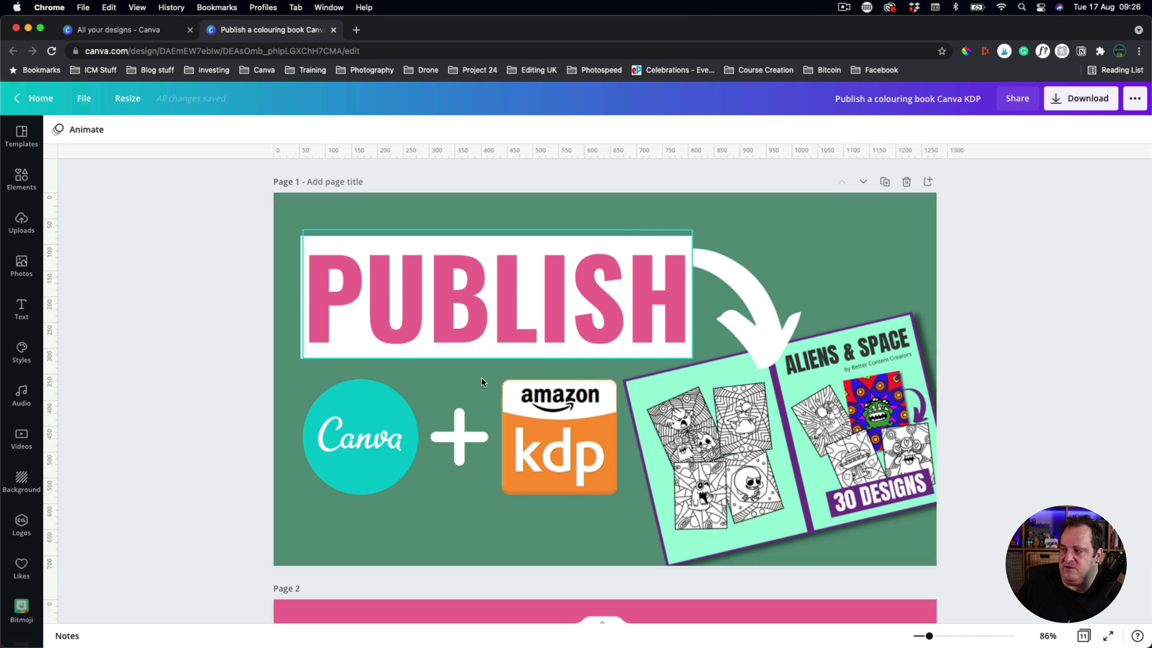
{"action": "left_click", "coordinate": [351, 410]}
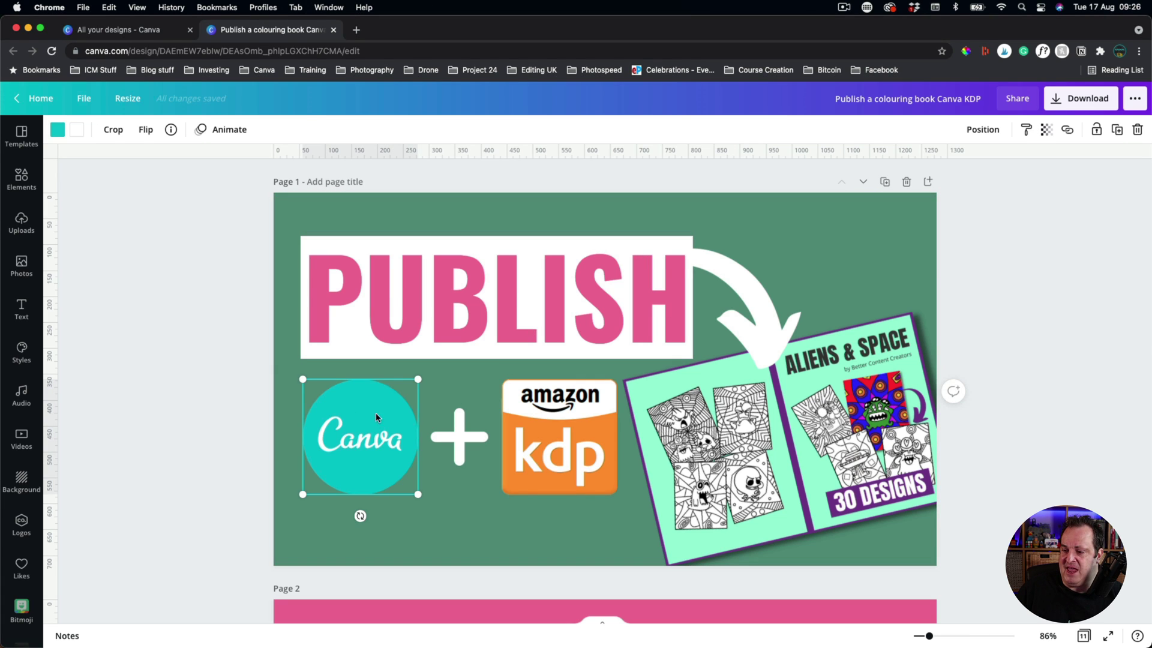
{"action": "left_click", "coordinate": [1097, 131]}
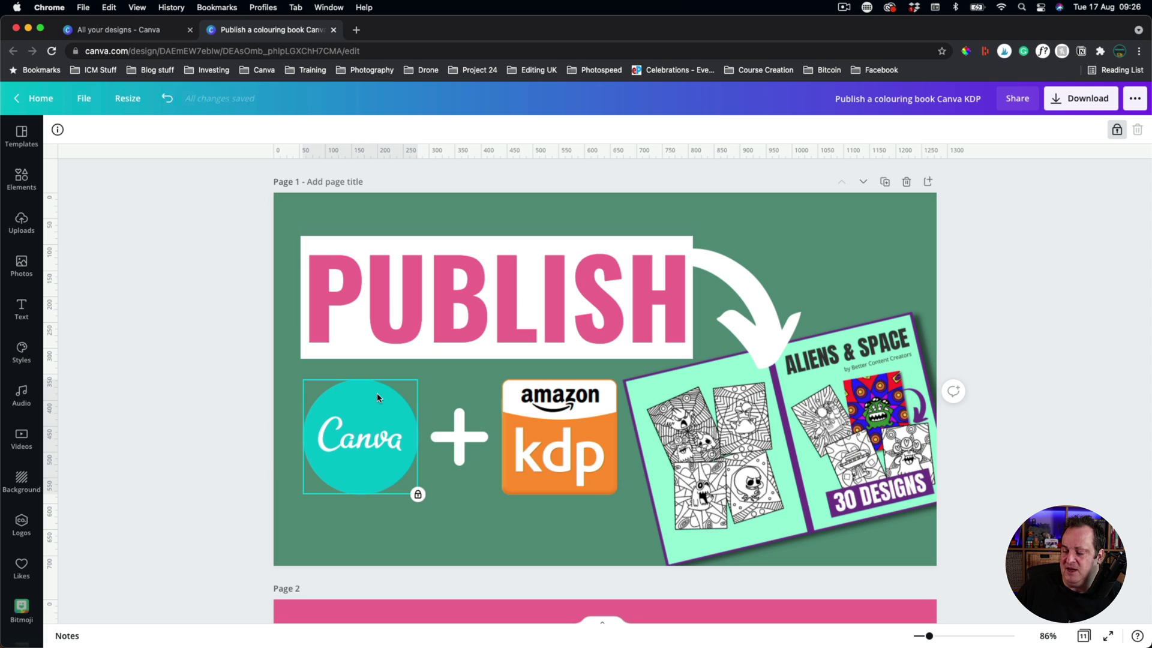
{"action": "key", "text": "Escape"}
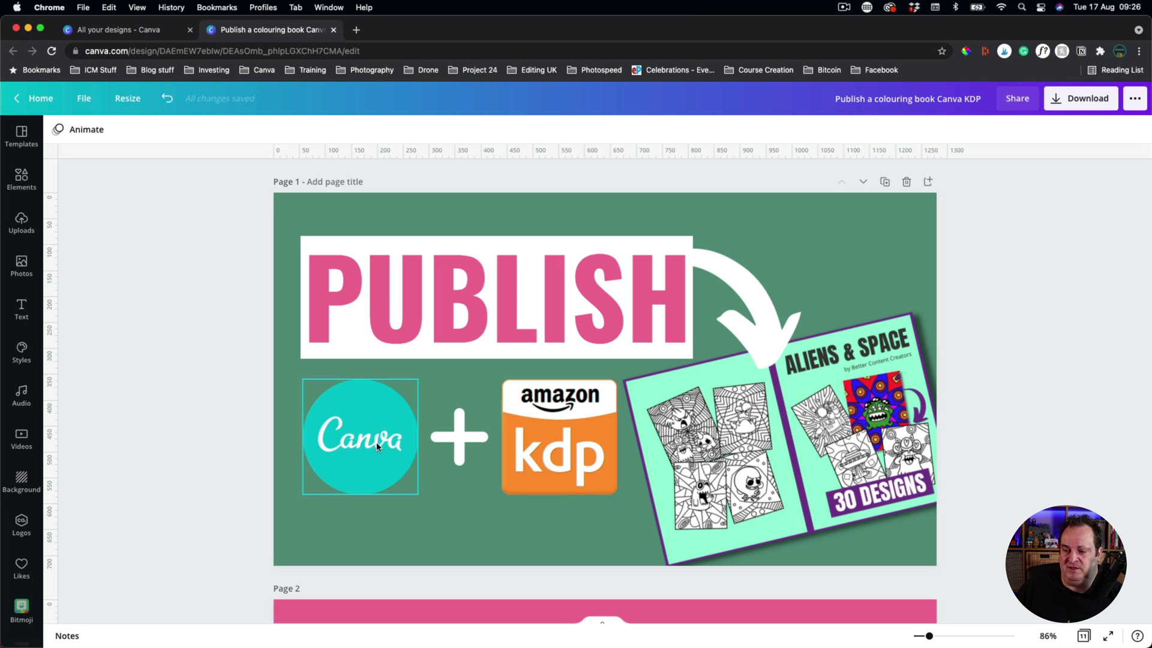
- Unlock the teal Canva circle logo so it can be moved and resized again
{"action": "left_click", "coordinate": [573, 418]}
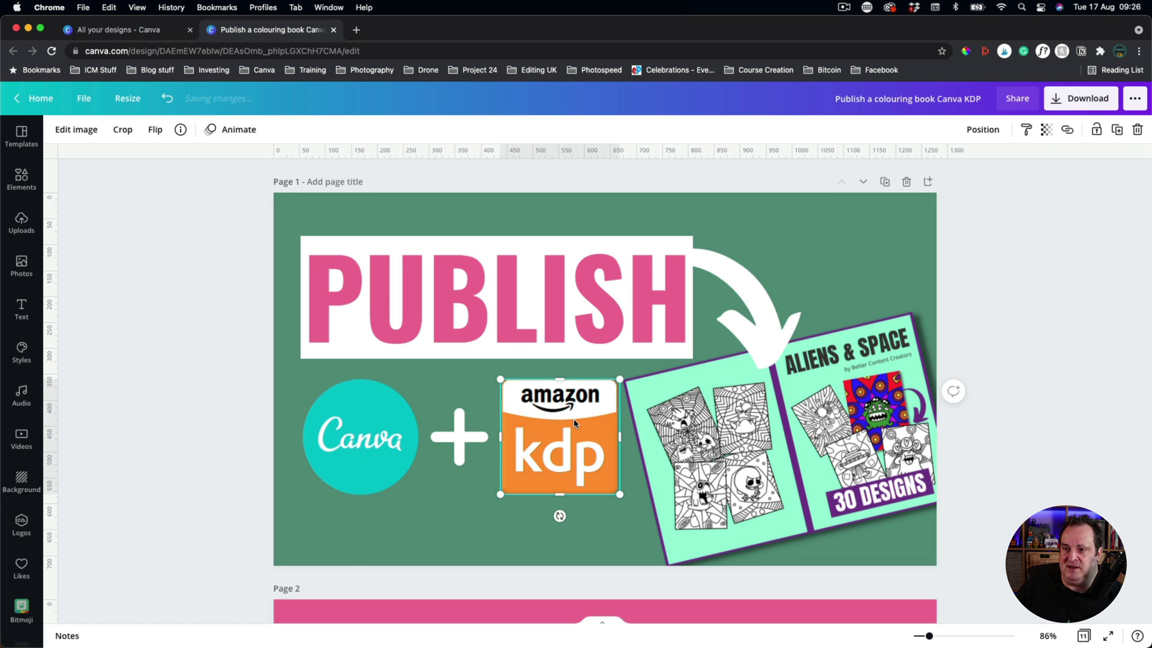
{"action": "left_click", "coordinate": [394, 419]}
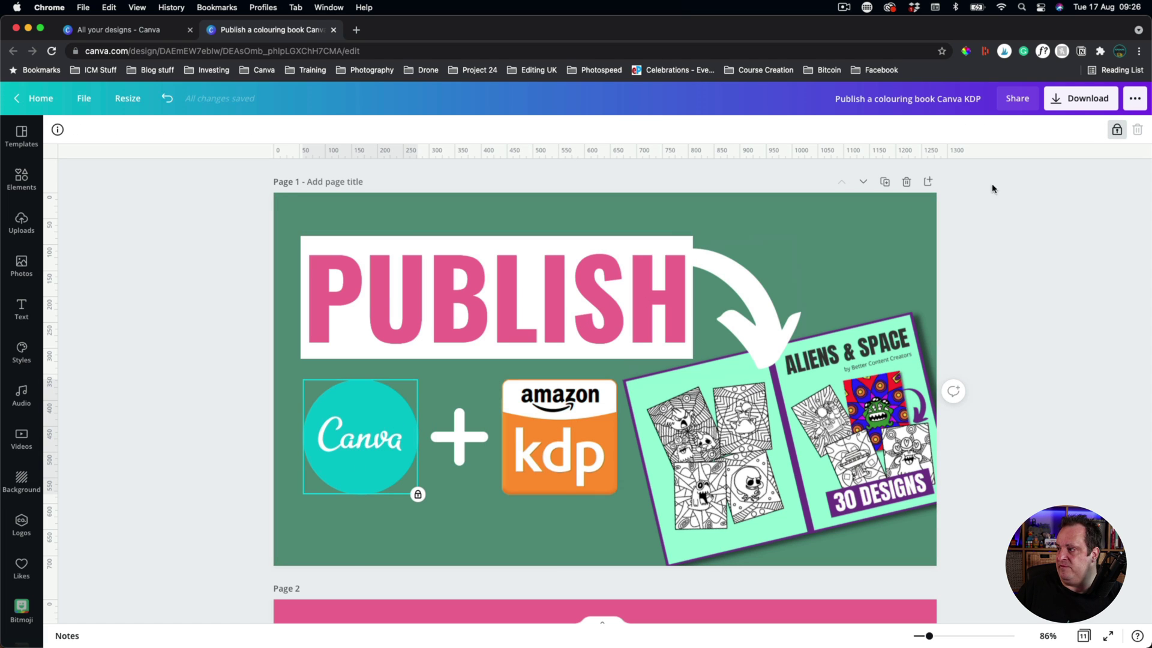
{"action": "left_click", "coordinate": [1117, 129]}
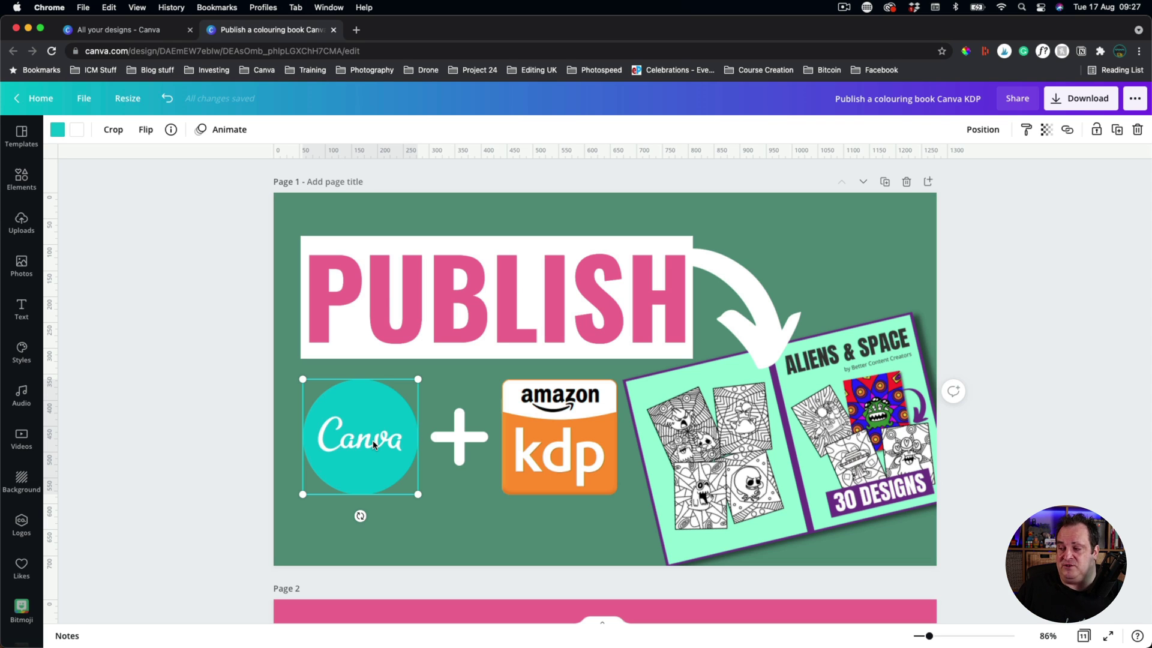
{"action": "left_click", "coordinate": [854, 458]}
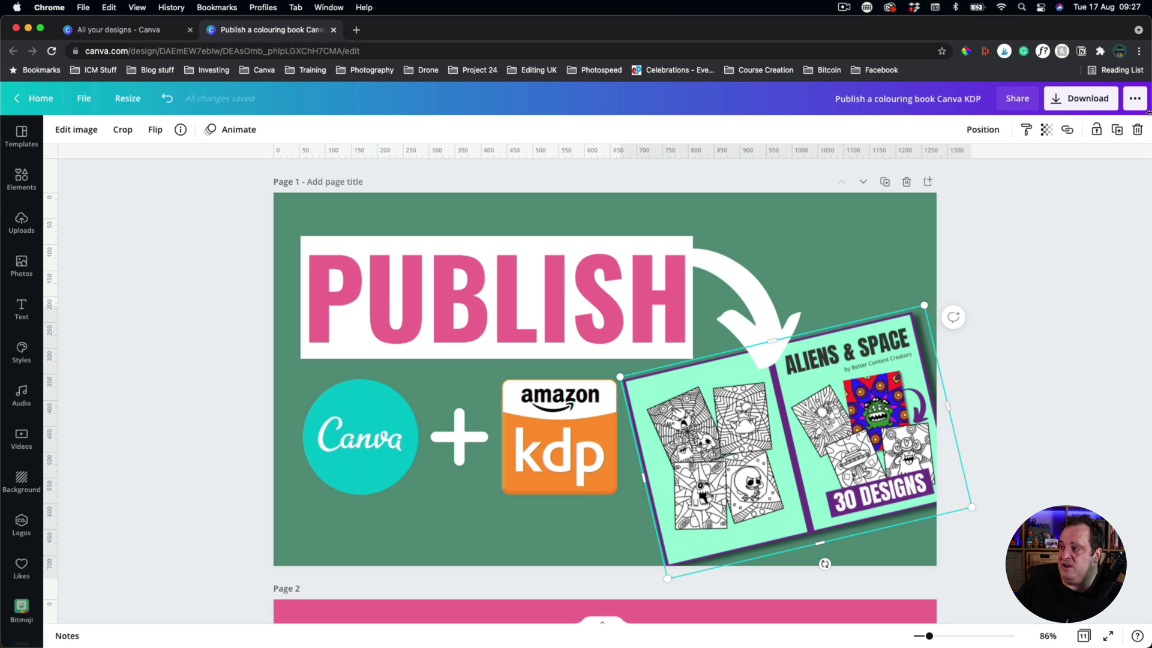
- Lock the tilted Aliens & Space colouring-book mockup in place
{"action": "left_click", "coordinate": [1096, 129]}
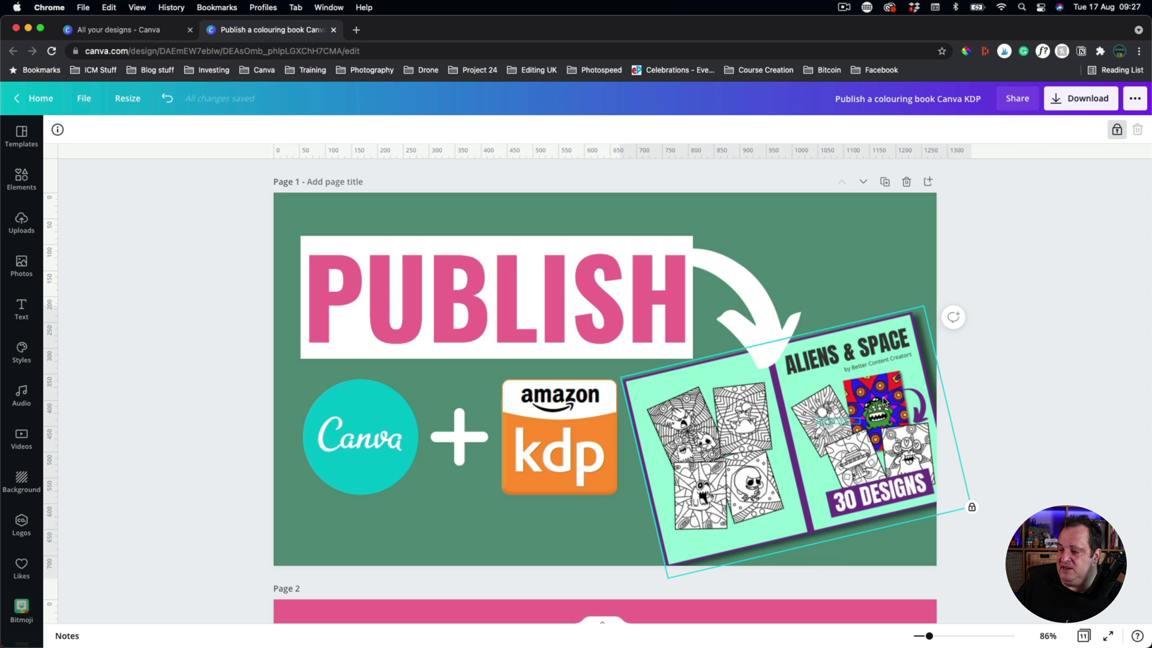
{"action": "key", "text": "Escape"}
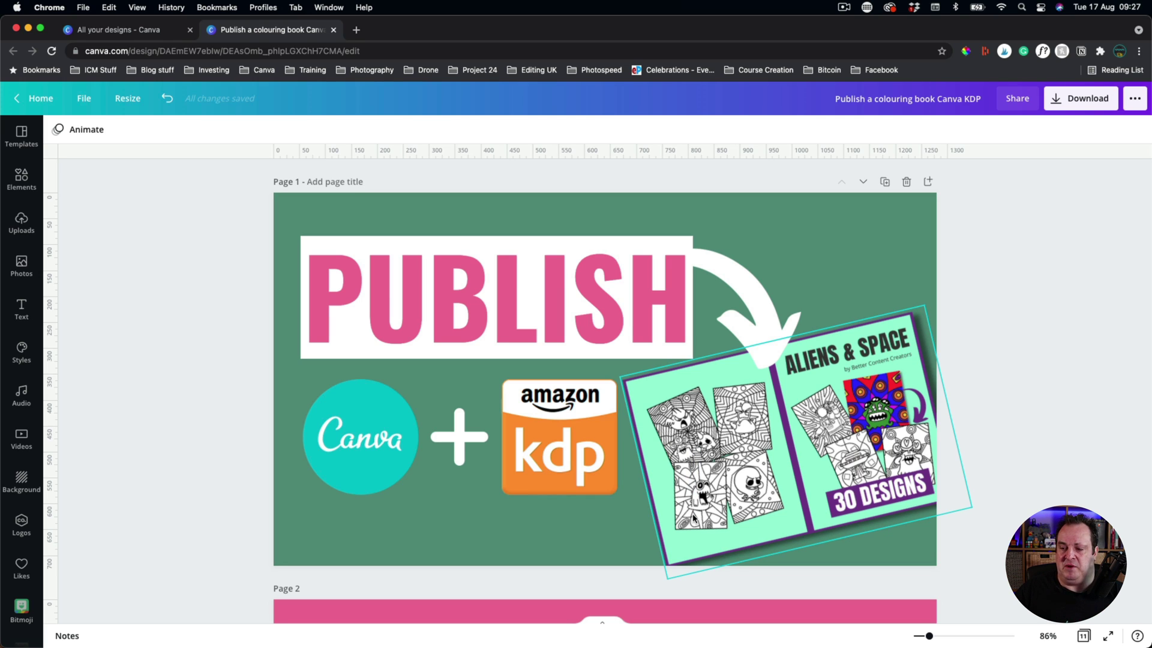
{"action": "left_click", "coordinate": [352, 448]}
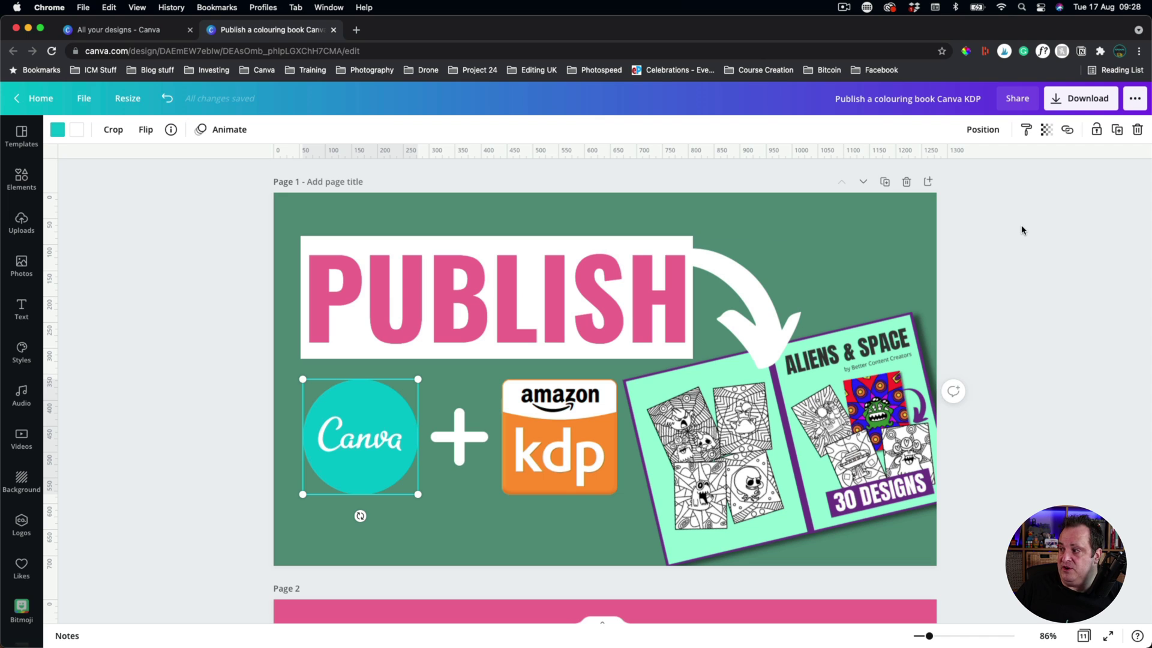
- Unlock the book mockup and duplicate Page 1 as a new Page 2
{"action": "left_click", "coordinate": [788, 431]}
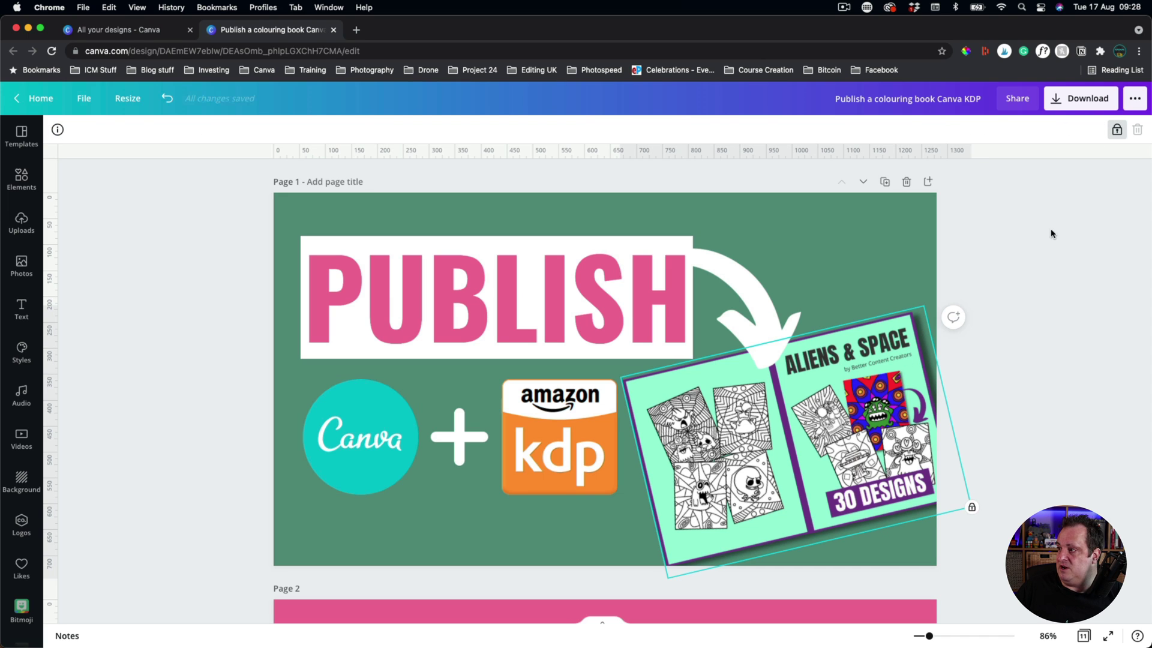
{"action": "left_click", "coordinate": [1117, 130]}
{"action": "left_click", "coordinate": [359, 434]}
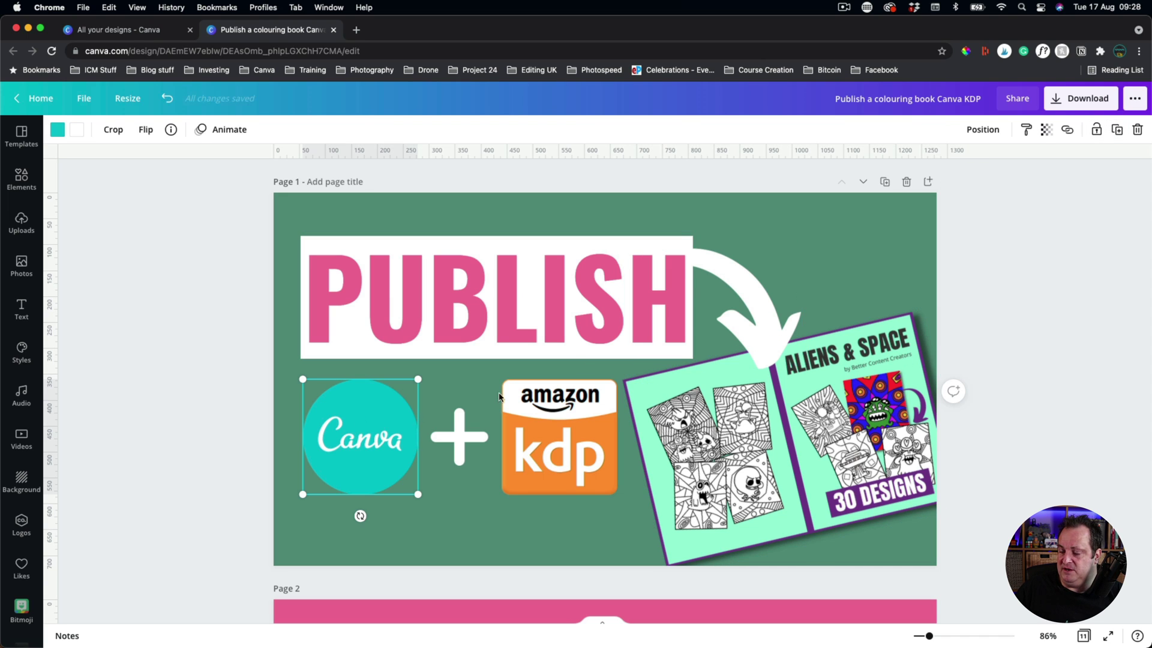
{"action": "left_click", "coordinate": [884, 182]}
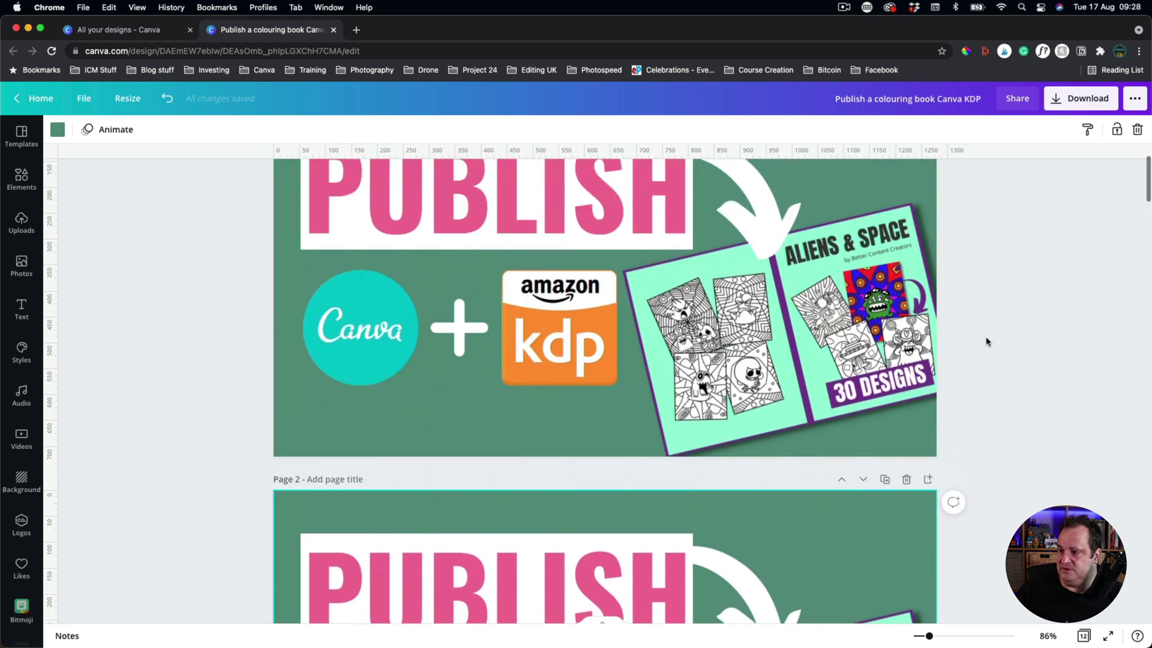
{"action": "scroll", "coordinate": [986, 341], "scroll_direction": "up", "scroll_amount": 2}
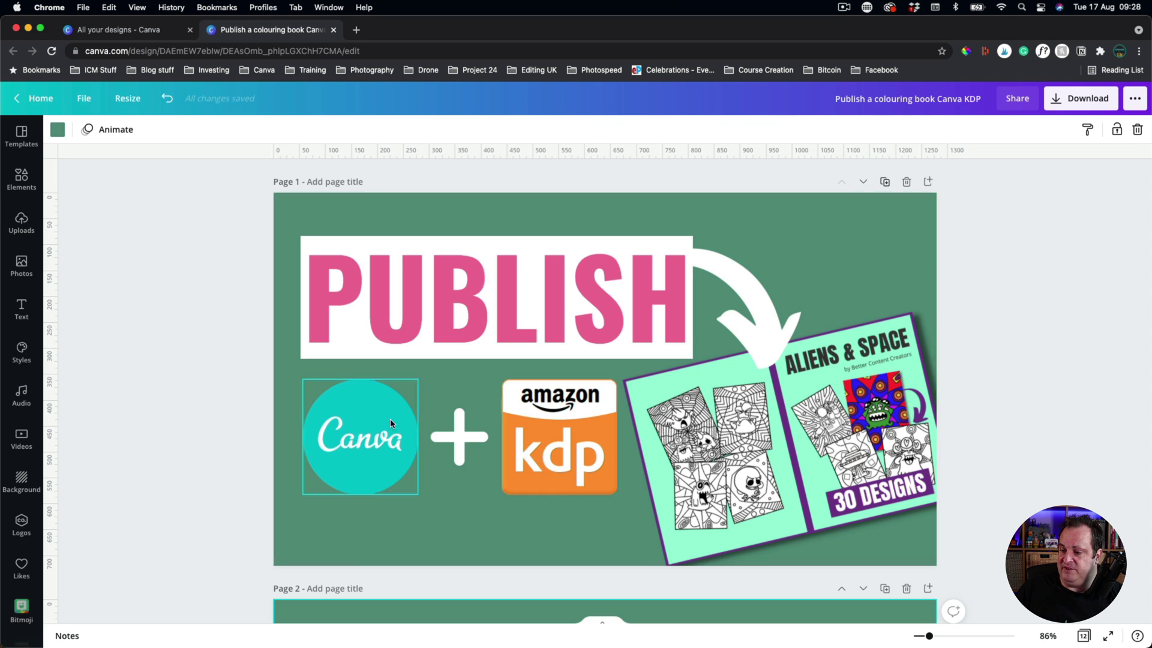
- Re-lock the Canva logo, select the KDP badge and book mockup, and open Styles
{"action": "left_click", "coordinate": [364, 445]}
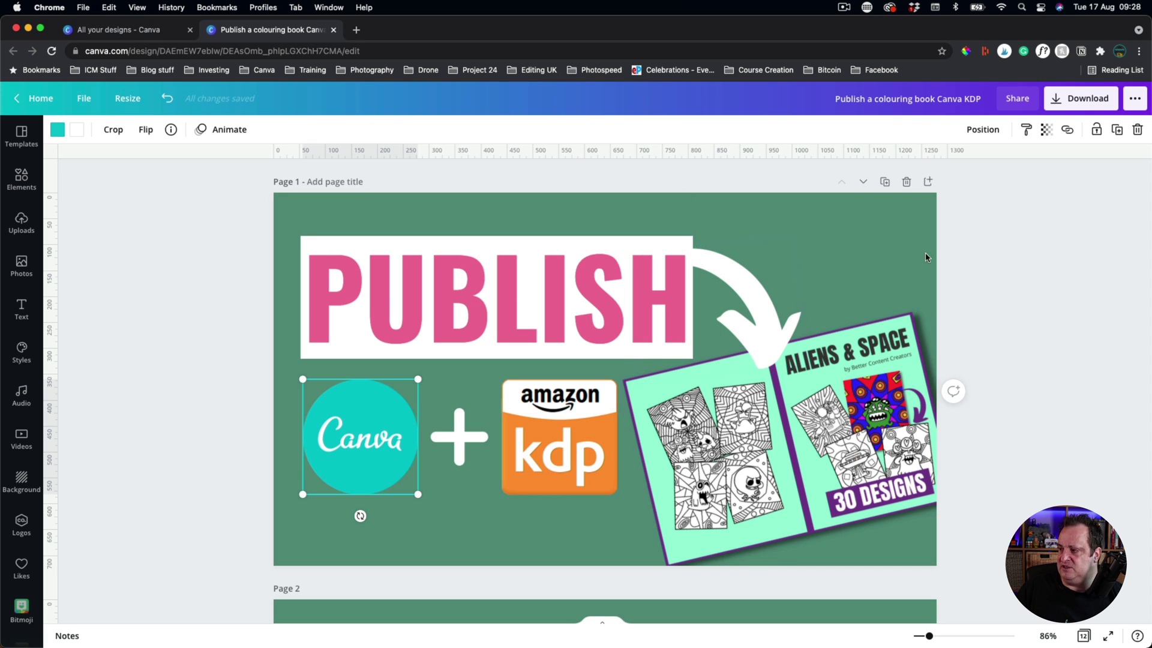
{"action": "left_click", "coordinate": [1098, 131]}
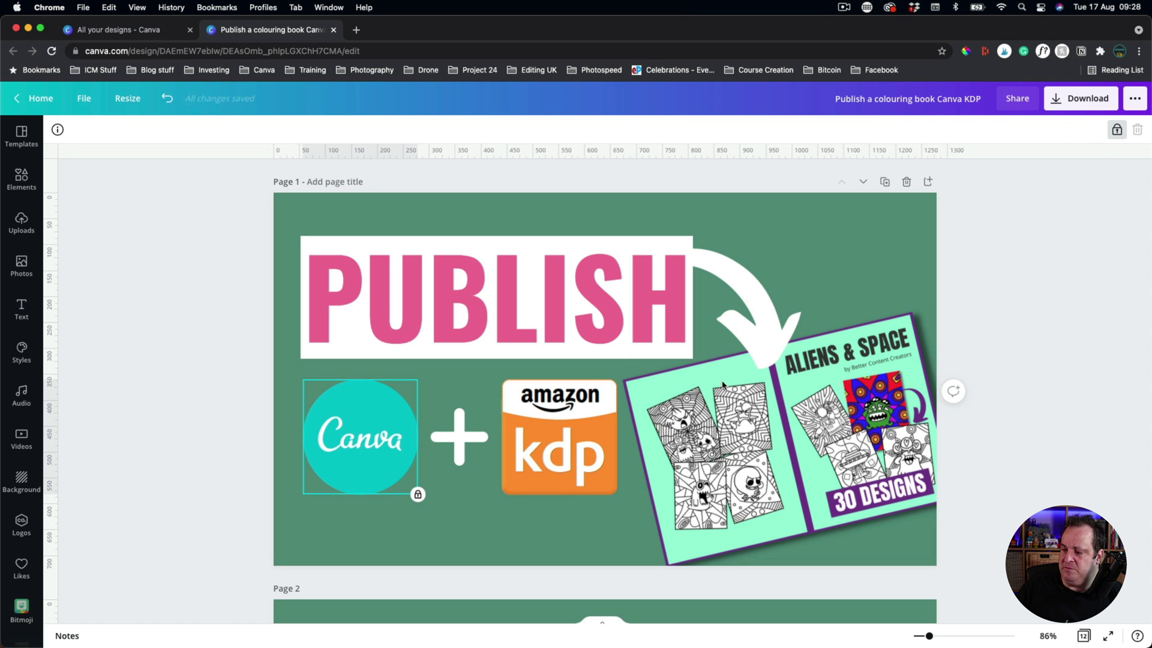
{"action": "left_click", "coordinate": [571, 461]}
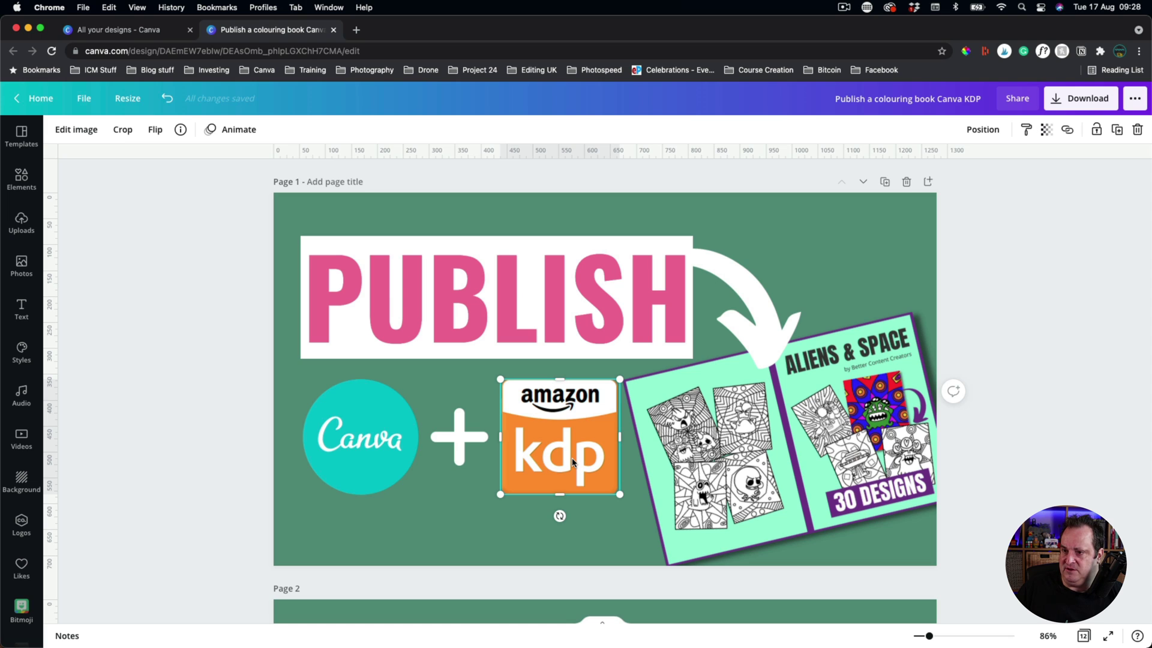
{"action": "left_click", "coordinate": [763, 436]}
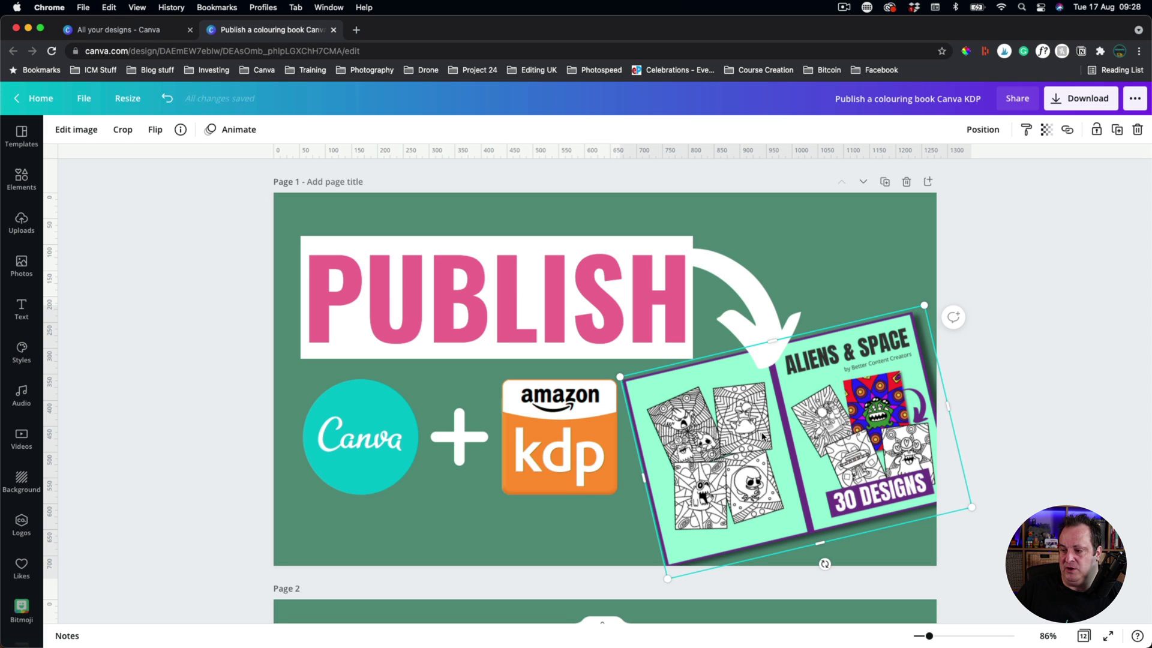
{"action": "left_click", "coordinate": [527, 467]}
{"action": "left_click", "coordinate": [714, 441]}
{"action": "left_click", "coordinate": [586, 439]}
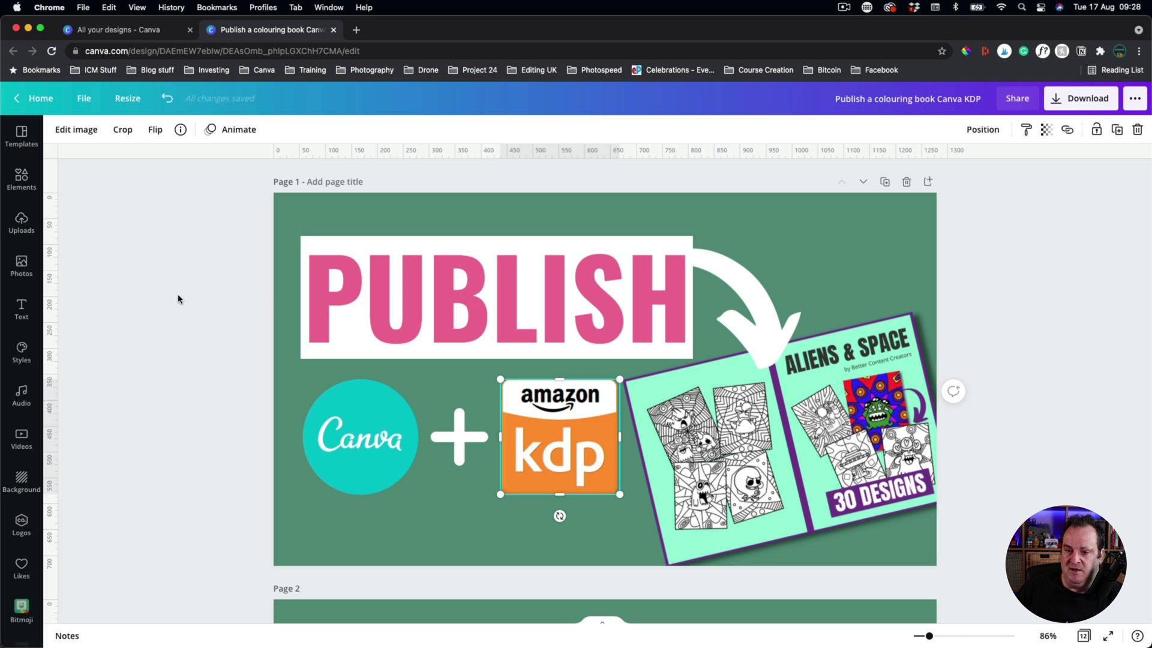
{"action": "left_click", "coordinate": [22, 353]}
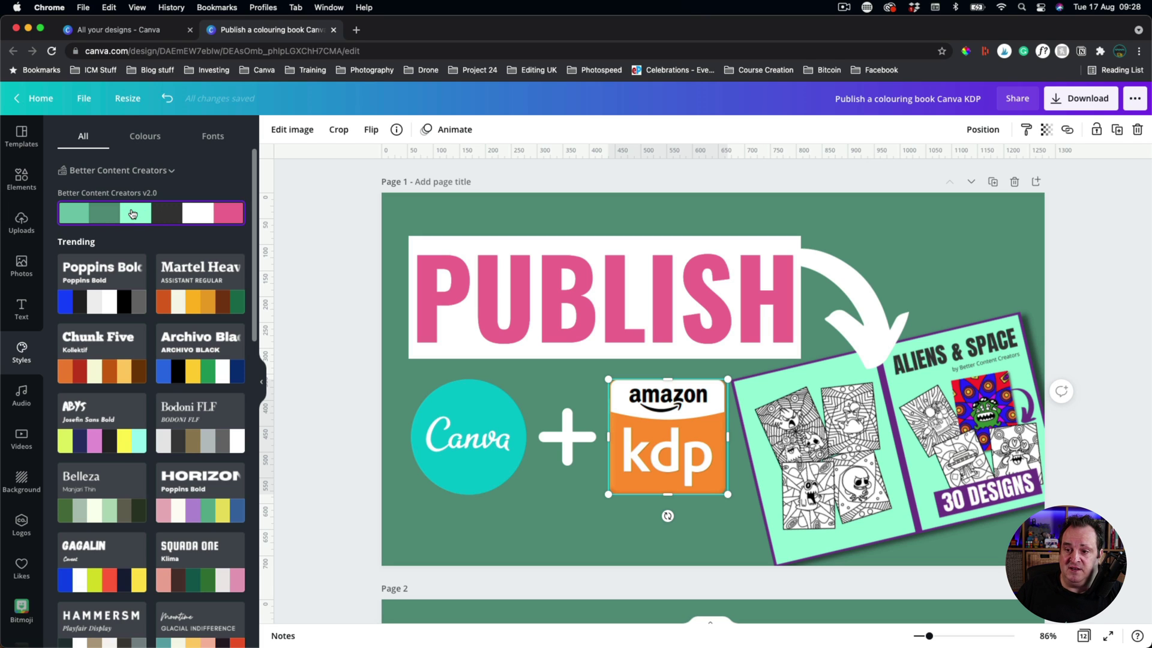
- Shuffle the Better Content Creators v2.0 palette onto Page 1 until it has a dark background and green PUBLISH box
{"action": "left_click", "coordinate": [154, 136]}
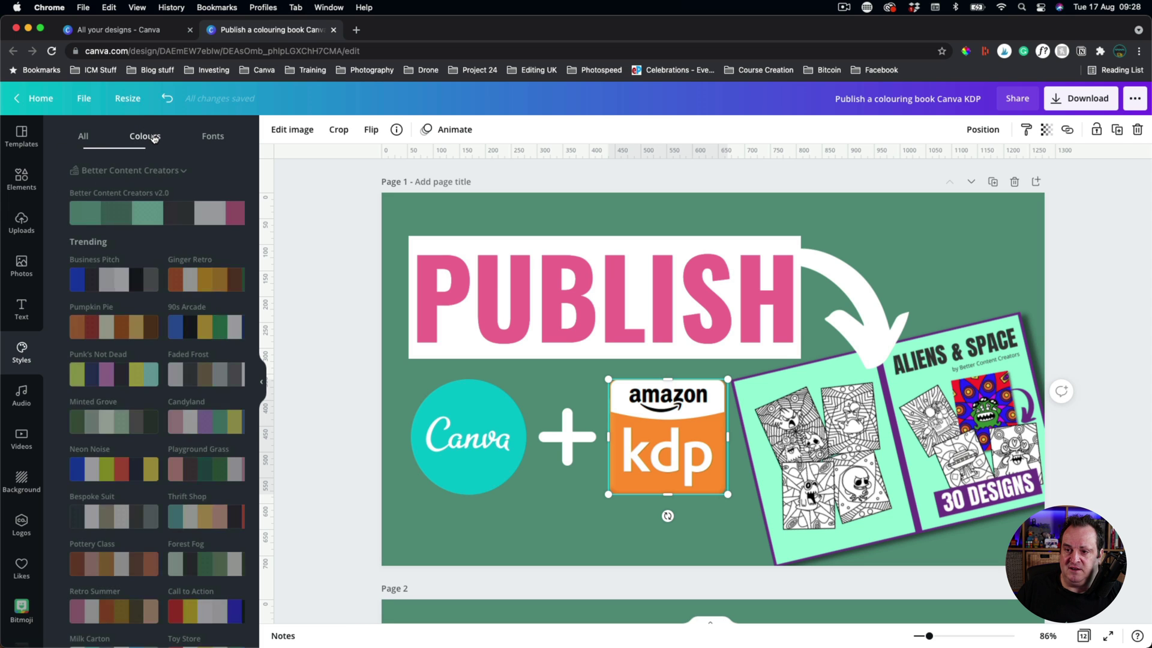
{"action": "left_click", "coordinate": [128, 213]}
{"action": "left_click", "coordinate": [128, 213]}
{"action": "left_click", "coordinate": [128, 214]}
{"action": "left_click", "coordinate": [128, 213]}
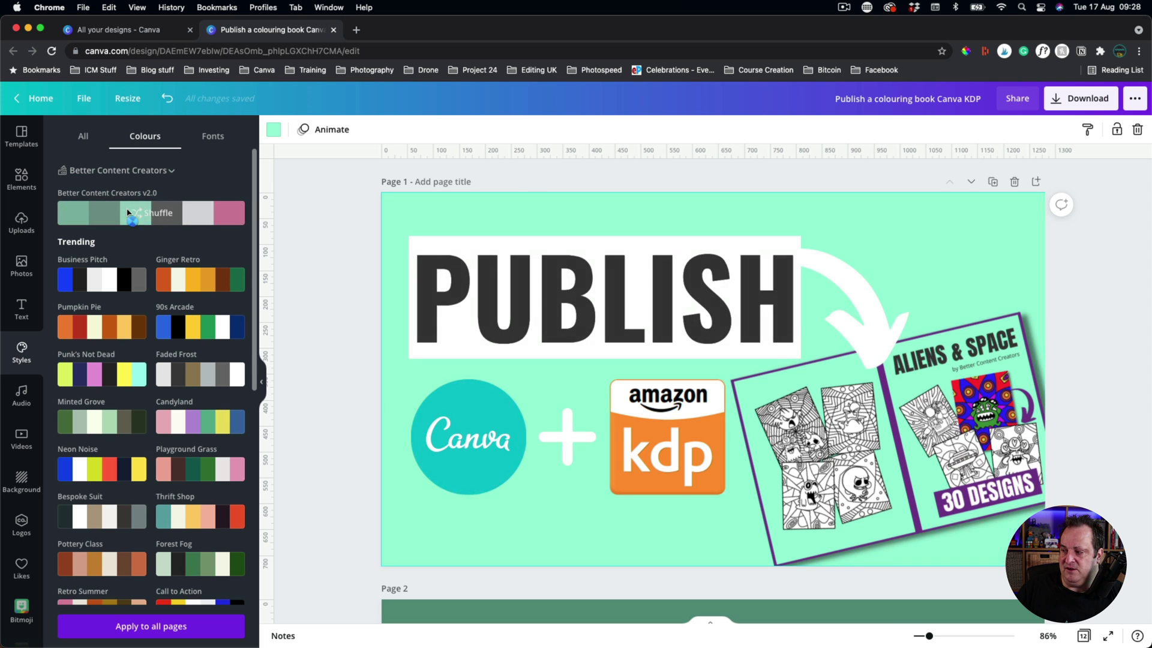
{"action": "left_click", "coordinate": [127, 213]}
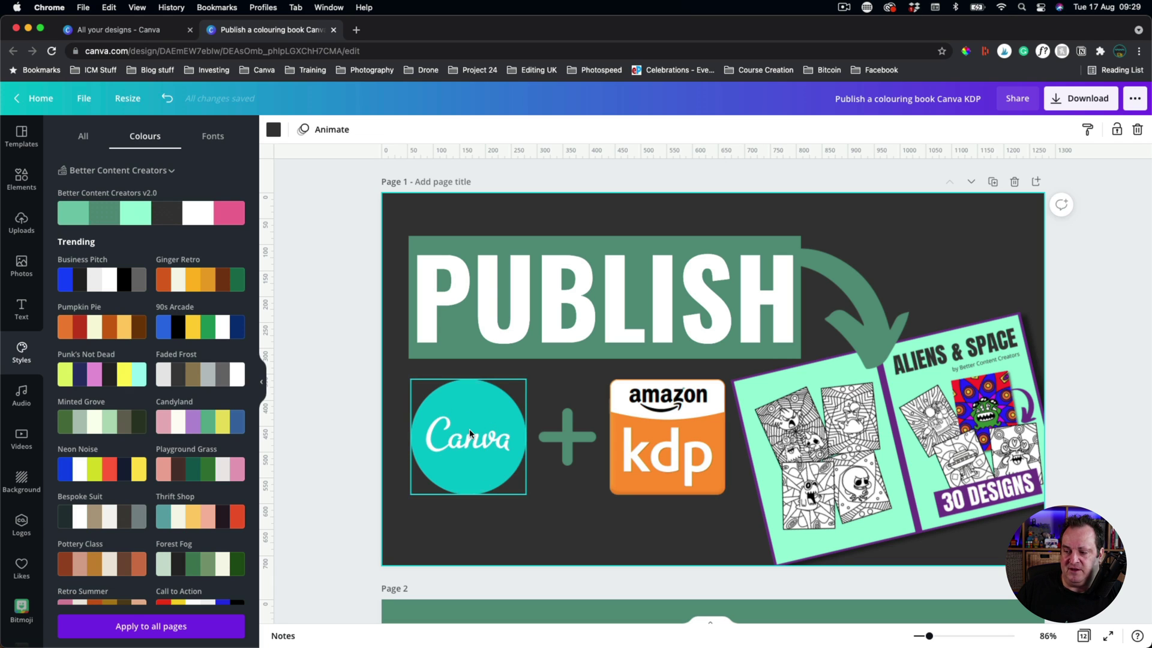
- Unlock the Canva logo, try two more palette shuffles, then undo back to the dark scheme
{"action": "left_click", "coordinate": [504, 412]}
{"action": "left_click", "coordinate": [1117, 130]}
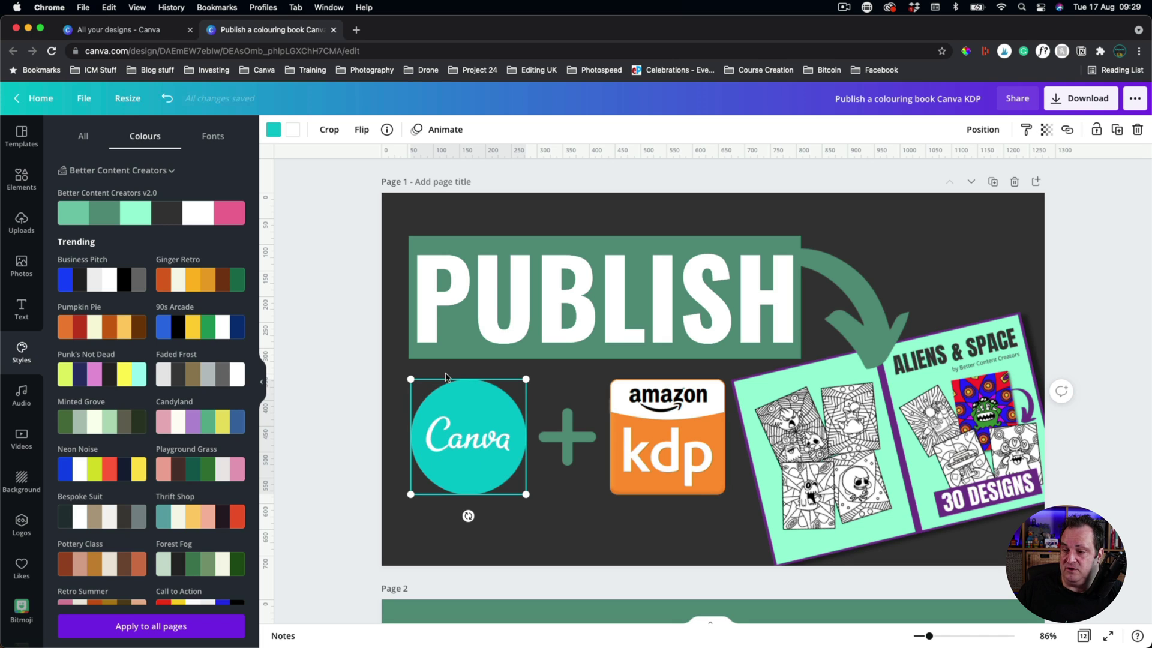
{"action": "left_click", "coordinate": [138, 218]}
{"action": "left_click", "coordinate": [137, 217]}
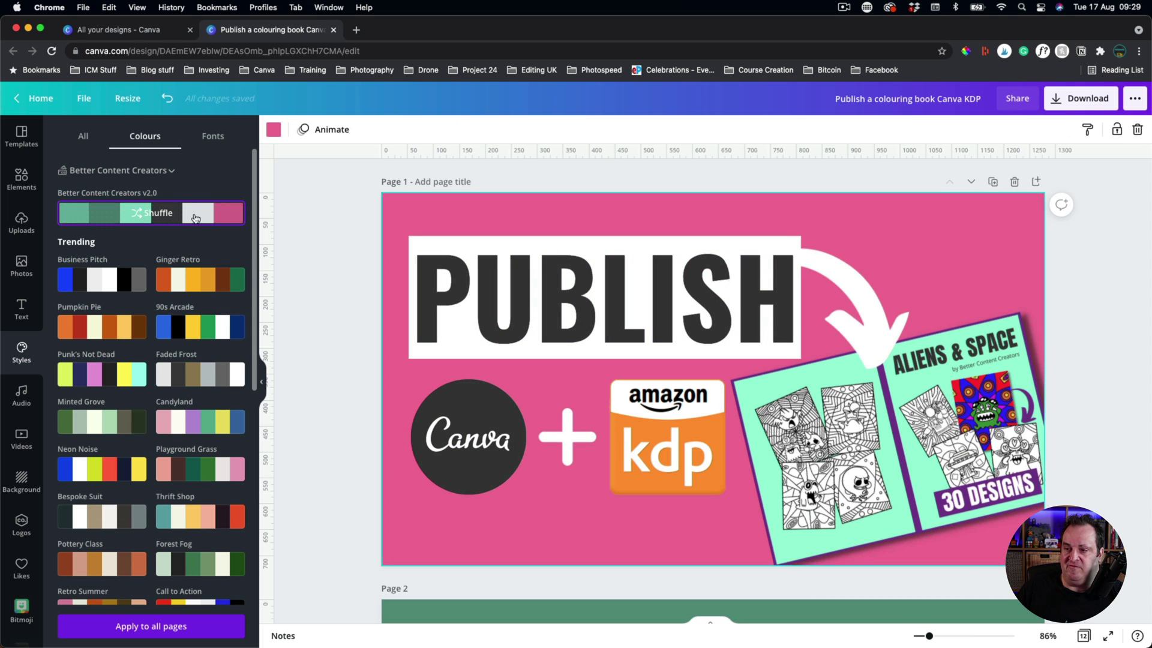
{"action": "left_click", "coordinate": [163, 102]}
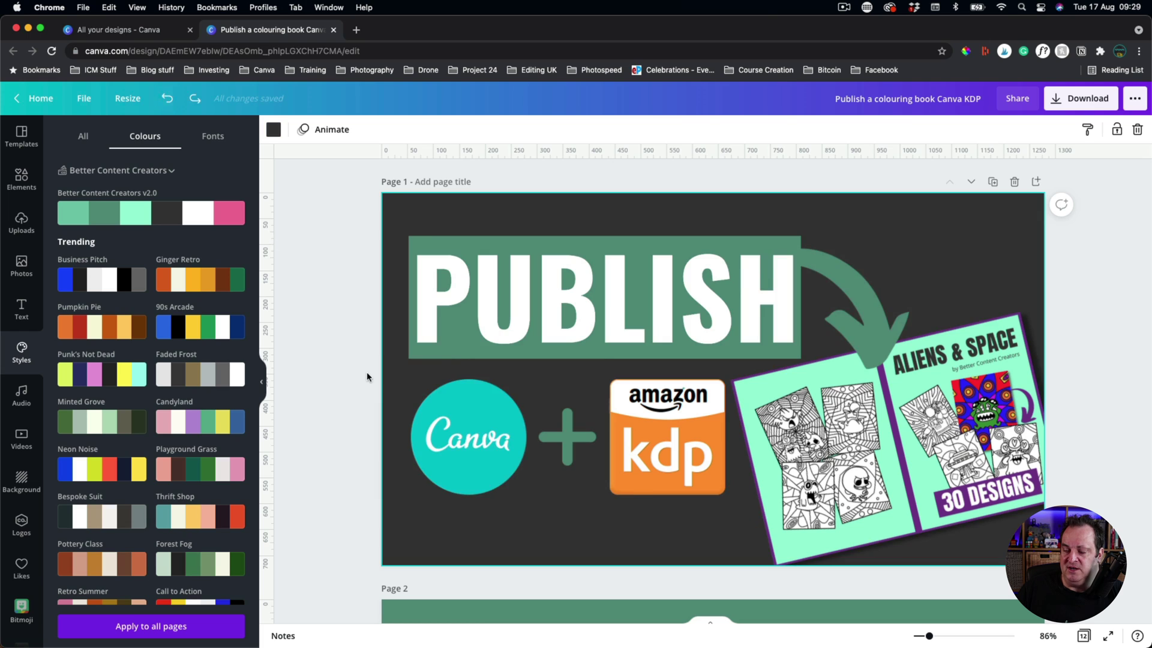